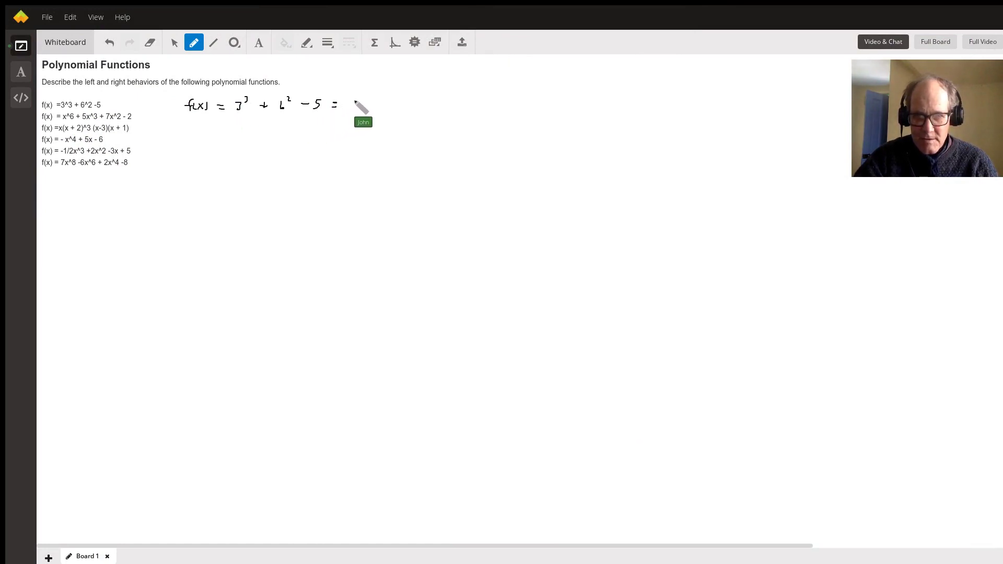
Handwrite 27 + 36 − 5 = 58 after the equals sign and sketch a small axis cross below.
drag(377, 104, 383, 104)
drag(379, 101, 429, 105)
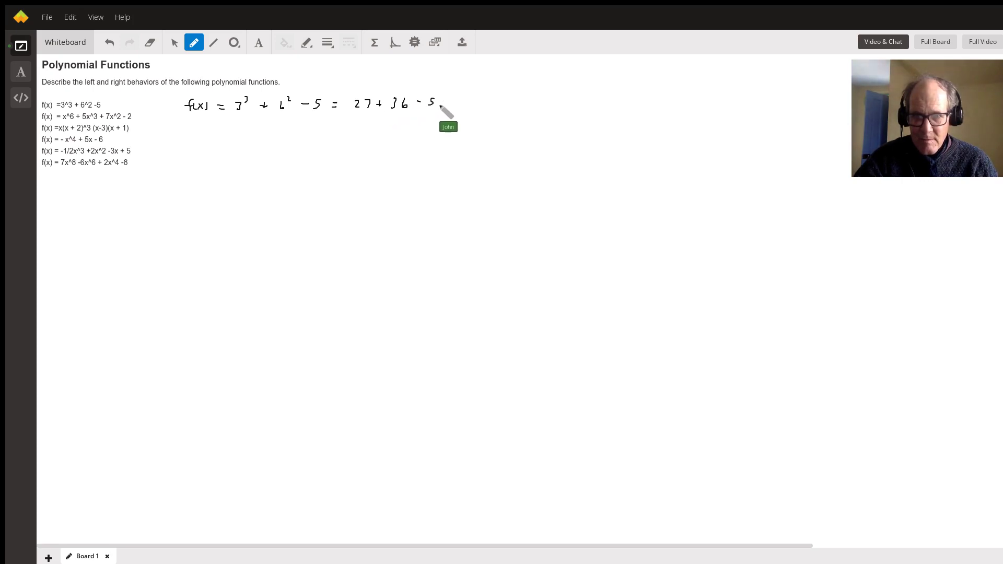
drag(445, 102, 451, 102)
drag(446, 106, 477, 99)
mouse_move(377, 119)
mouse_down()
mouse_move(375, 142)
mouse_move(403, 136)
mouse_up()
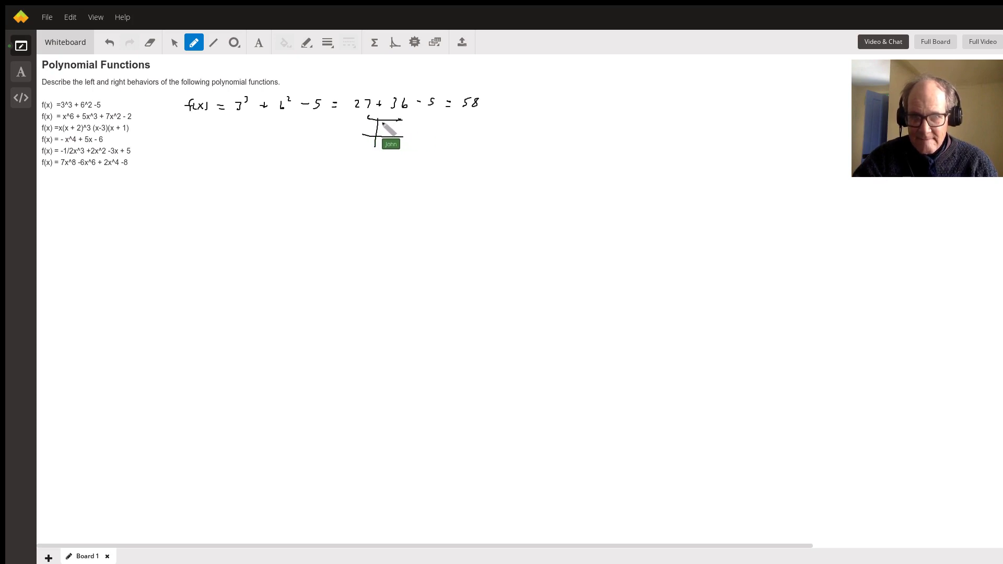
Mark 58 on the axis and write x⁶ + 5x³ + 7x² − 2 below the calculation.
drag(381, 122, 378, 127)
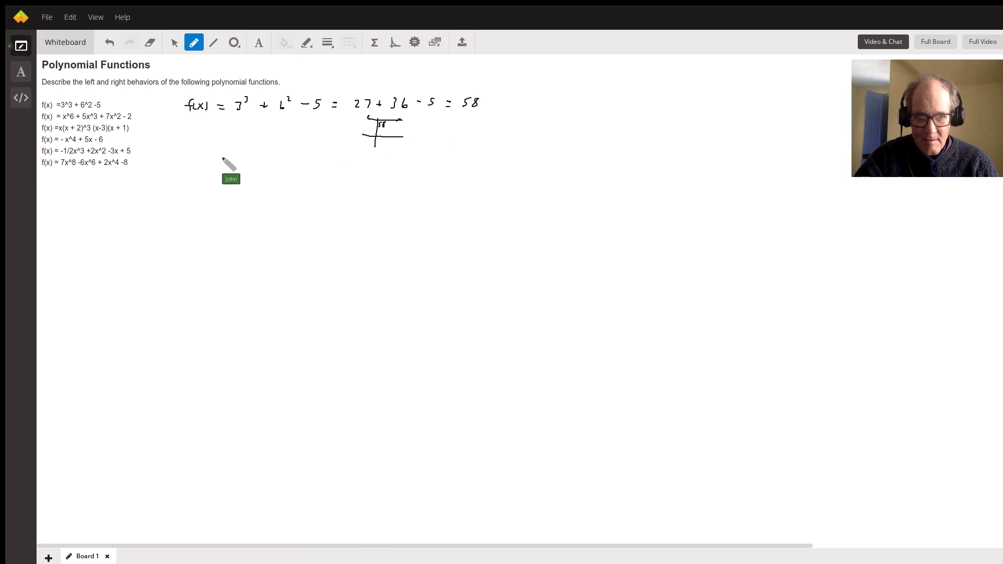
drag(225, 163, 229, 165)
mouse_move(229, 158)
mouse_down()
mouse_move(221, 166)
mouse_move(236, 151)
mouse_up()
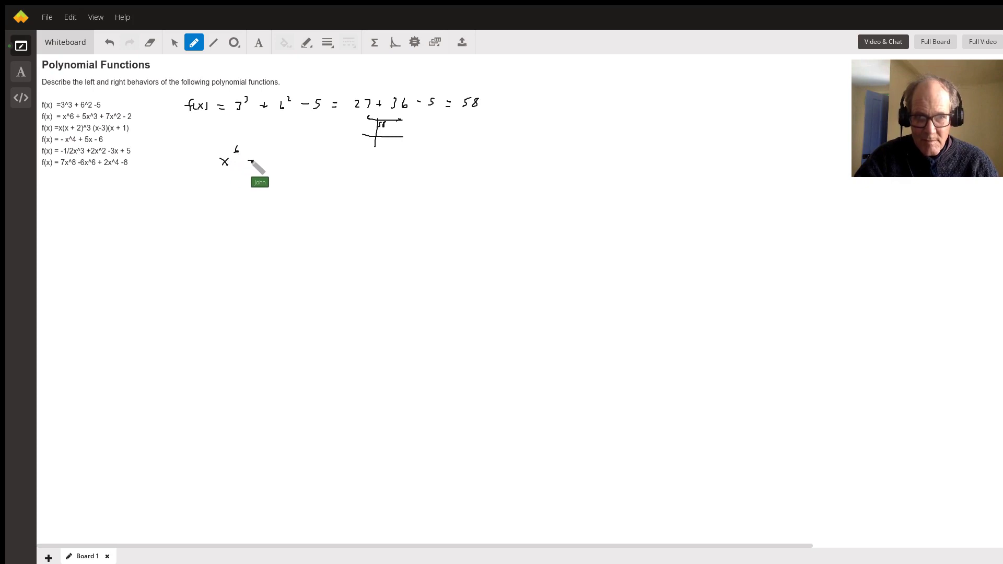
drag(268, 157, 268, 167)
drag(268, 156, 282, 166)
drag(282, 161, 351, 161)
drag(356, 159, 360, 165)
Underline the positive x⁶ leading term, sketch its end-behavior curve, and note 'L up, r up'.
drag(216, 167, 230, 166)
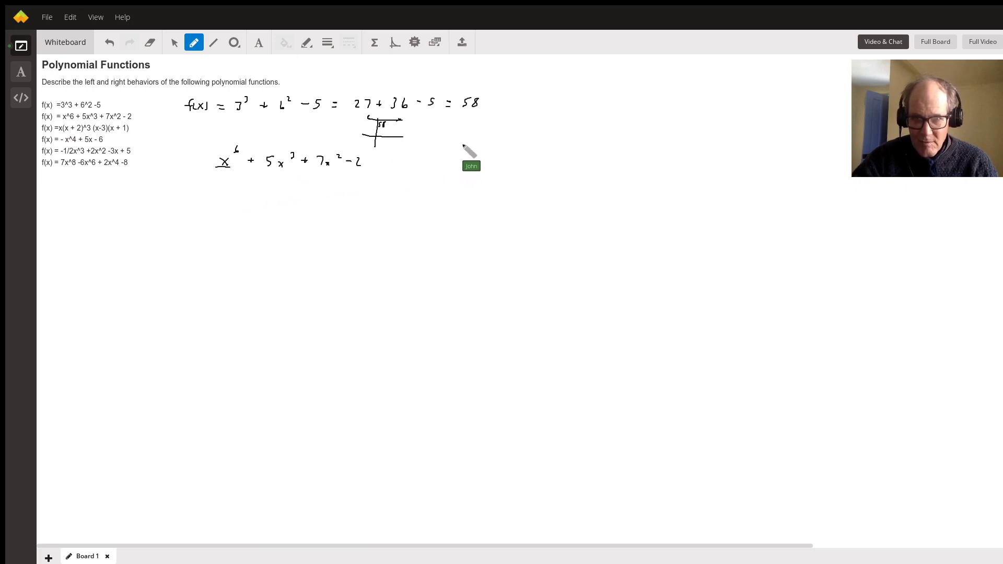
mouse_move(458, 143)
mouse_down()
mouse_move(466, 159)
mouse_move(508, 158)
mouse_up()
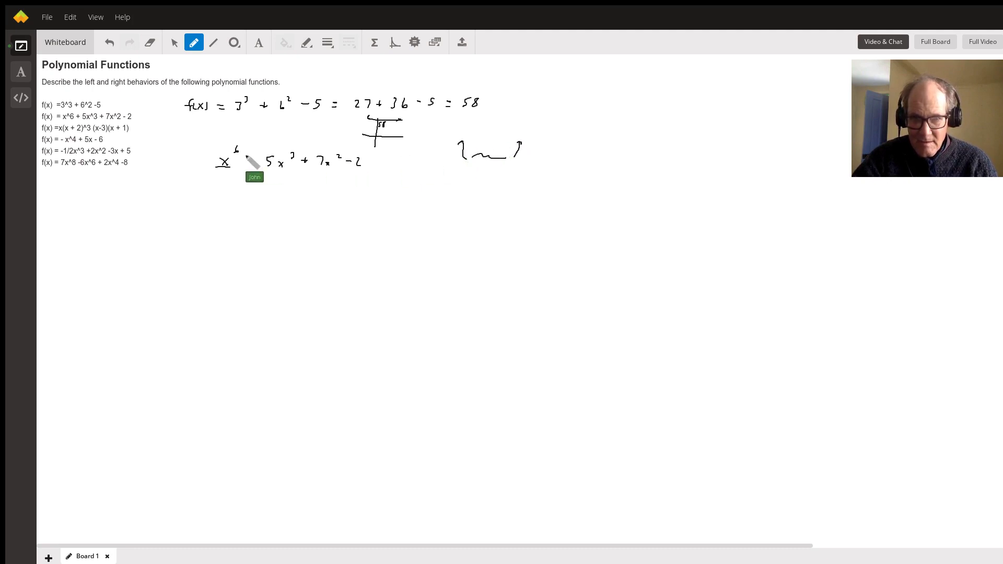
drag(210, 154, 209, 162)
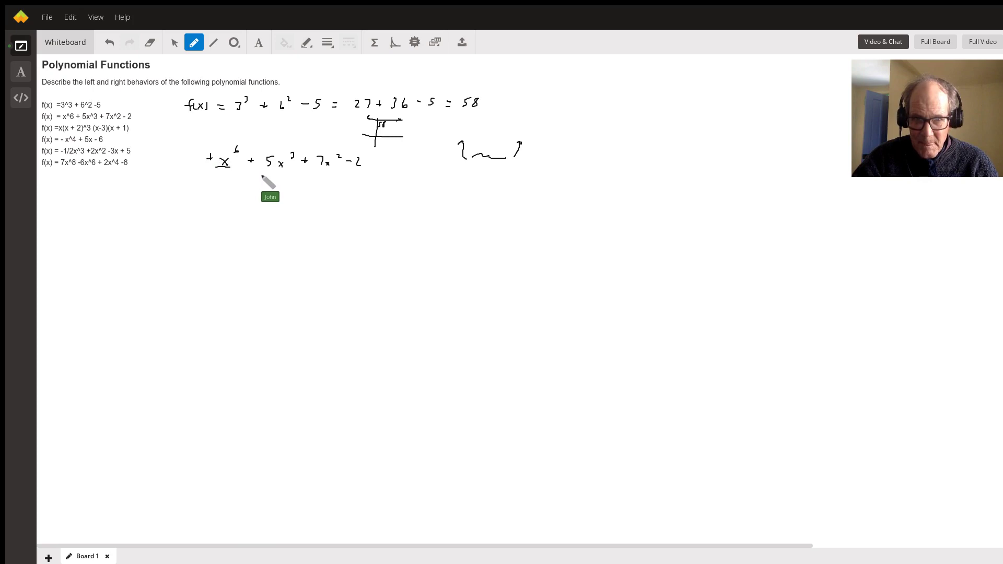
drag(262, 174, 318, 175)
drag(335, 177, 353, 177)
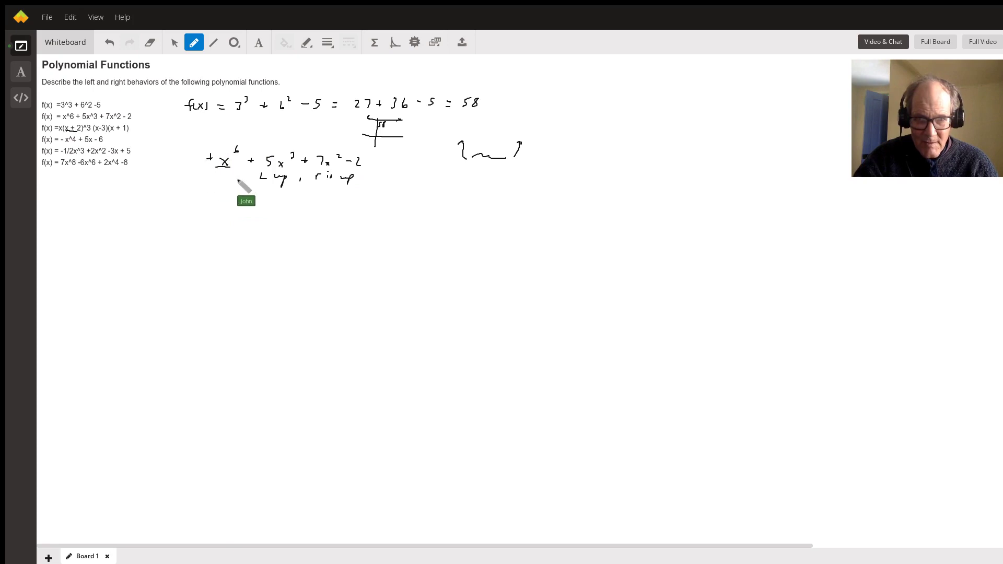
Circle the x⁶ expression, then write 'L up R up' and 'L down R down.' underneath.
drag(241, 182, 255, 175)
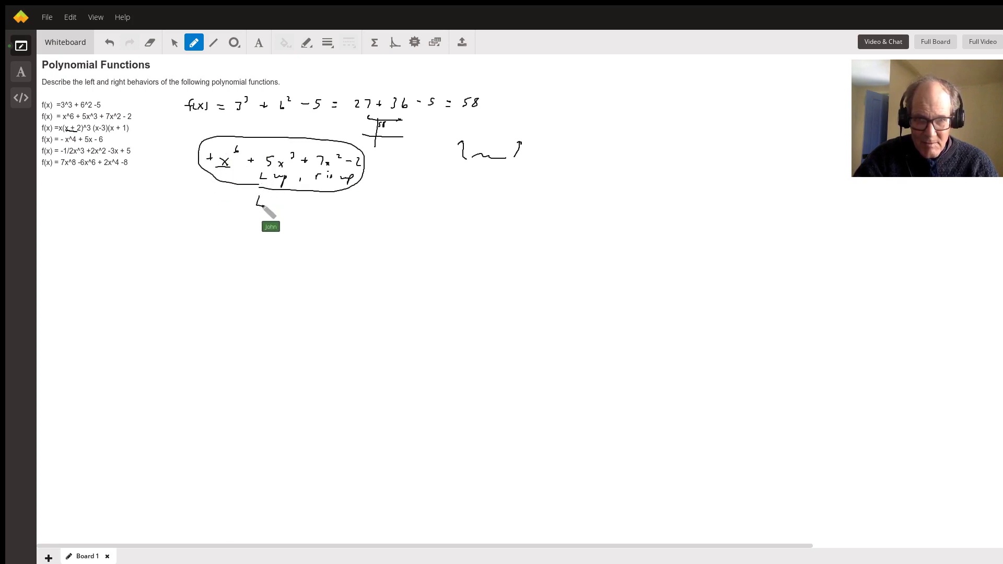
drag(272, 202, 341, 203)
drag(341, 199, 346, 201)
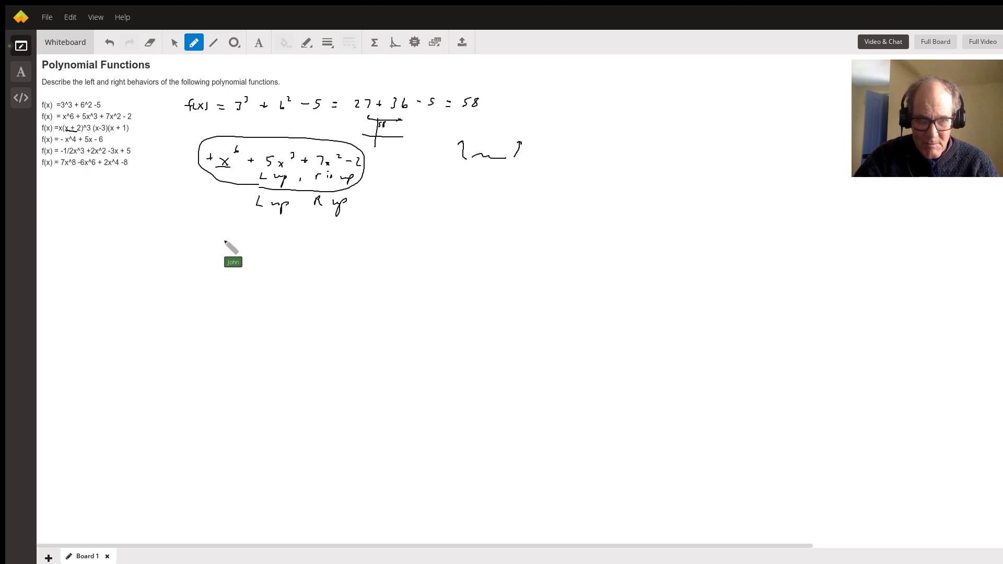
mouse_move(253, 228)
mouse_down()
mouse_move(256, 237)
mouse_move(386, 232)
mouse_up()
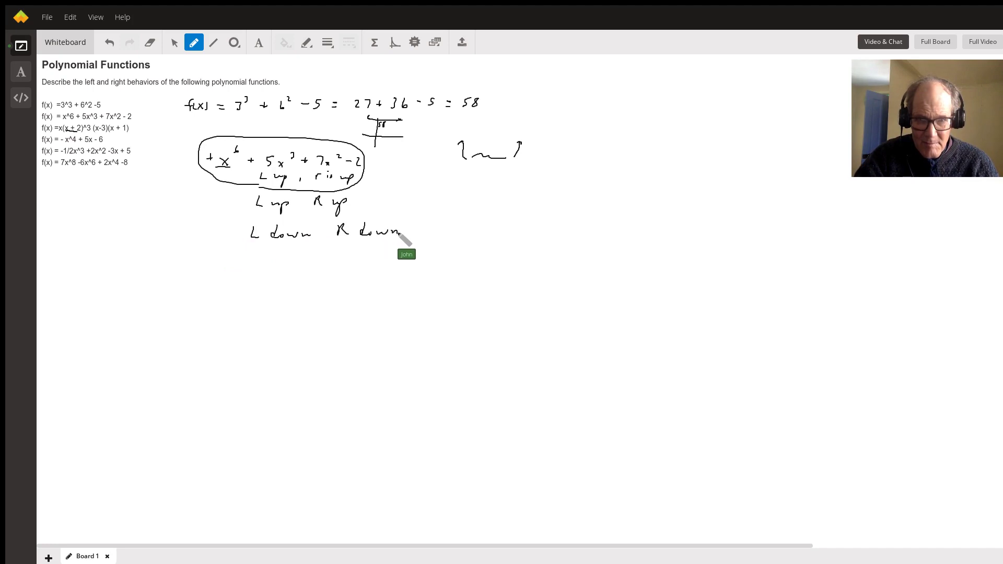
click(405, 233)
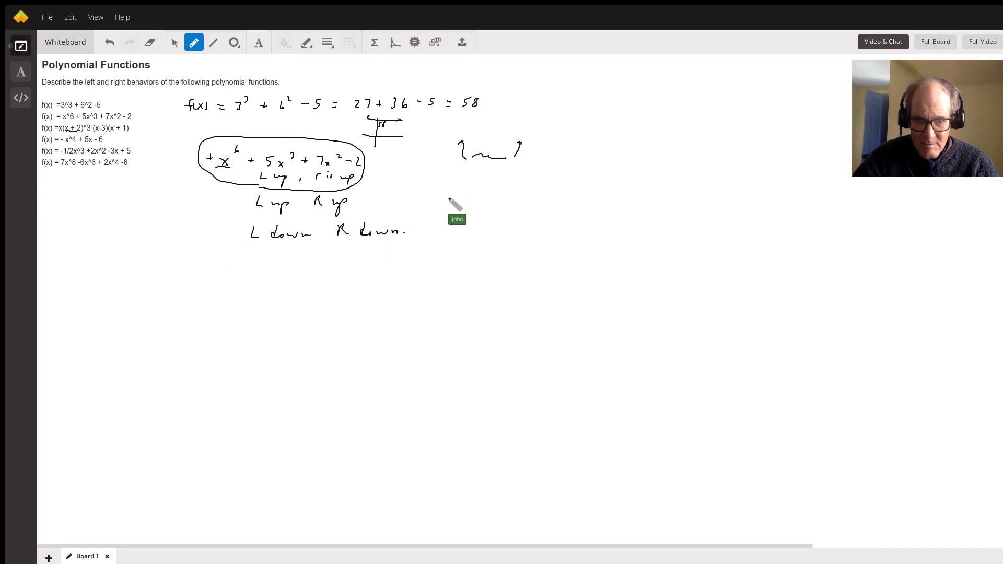
Draw a curve falling at both ends, then write +x³ and −x³ at left with cubic shapes.
drag(456, 185, 444, 205)
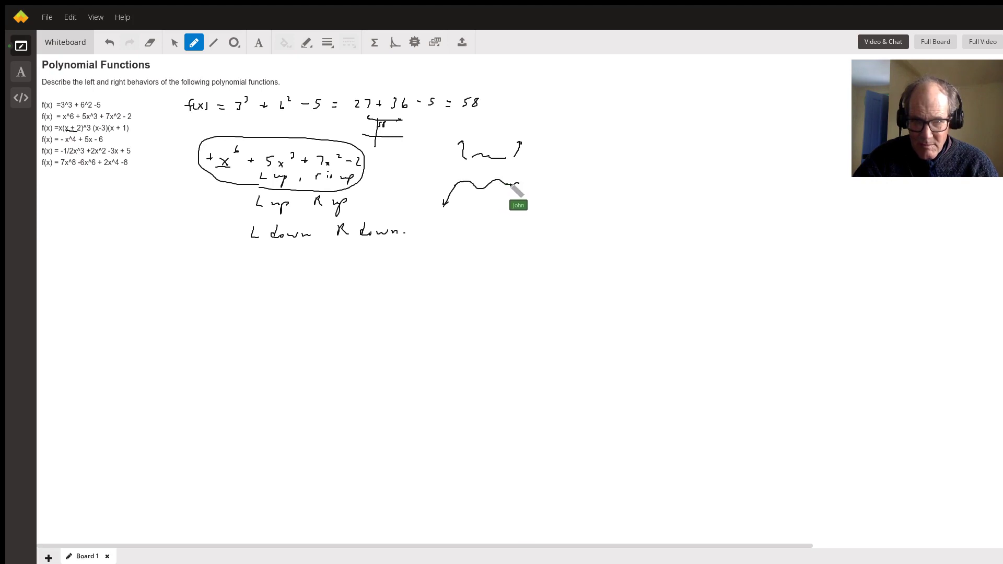
drag(521, 185, 524, 210)
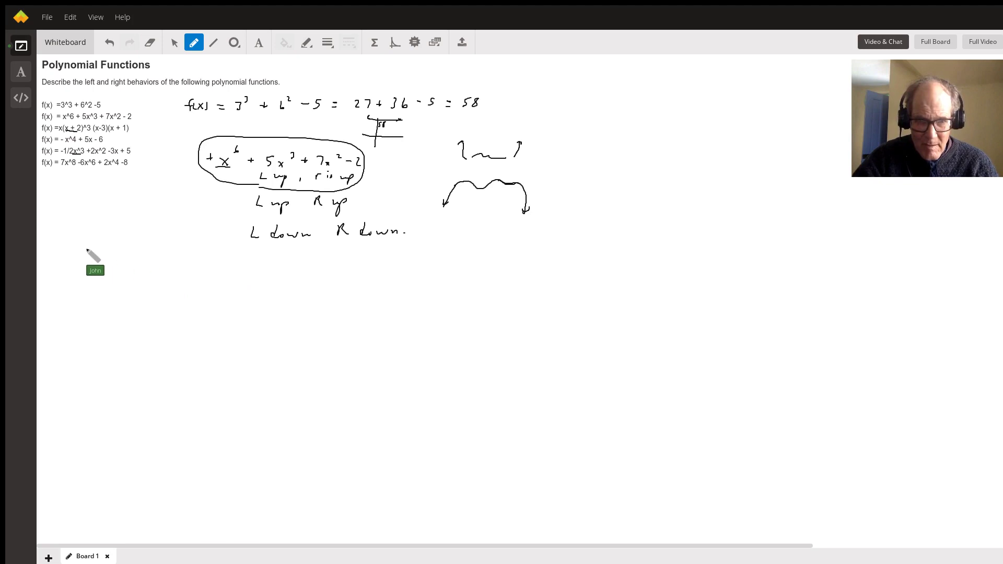
mouse_move(83, 242)
mouse_down()
mouse_move(104, 249)
mouse_move(108, 239)
mouse_up()
drag(128, 273, 159, 227)
mouse_move(78, 290)
mouse_down()
mouse_move(99, 293)
mouse_move(103, 281)
mouse_move(149, 297)
mouse_move(164, 288)
mouse_move(172, 310)
mouse_up()
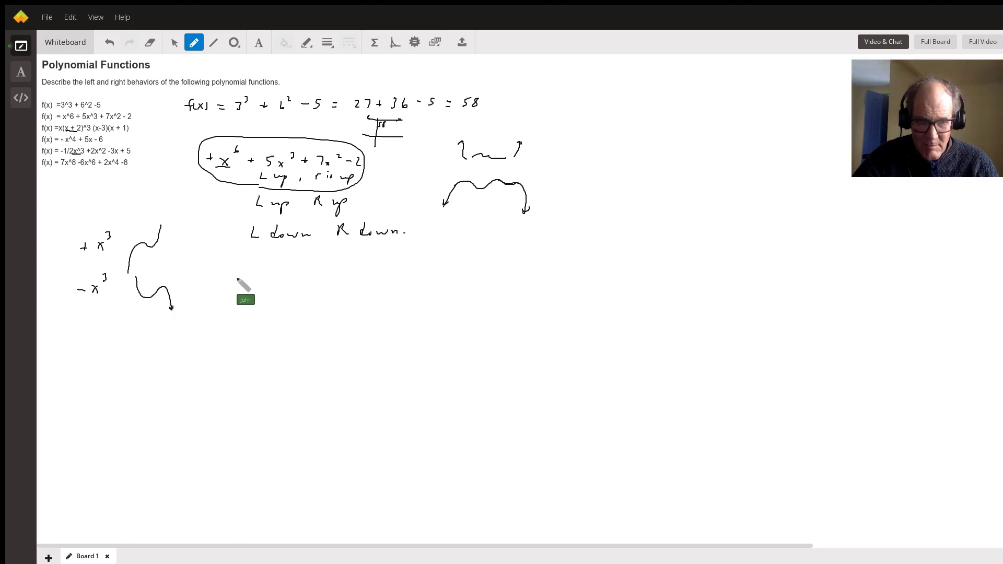
Write 'L up, R down' twice below 'L down R down.' and draw a wavy curve ending in an up arrow.
drag(242, 273, 248, 282)
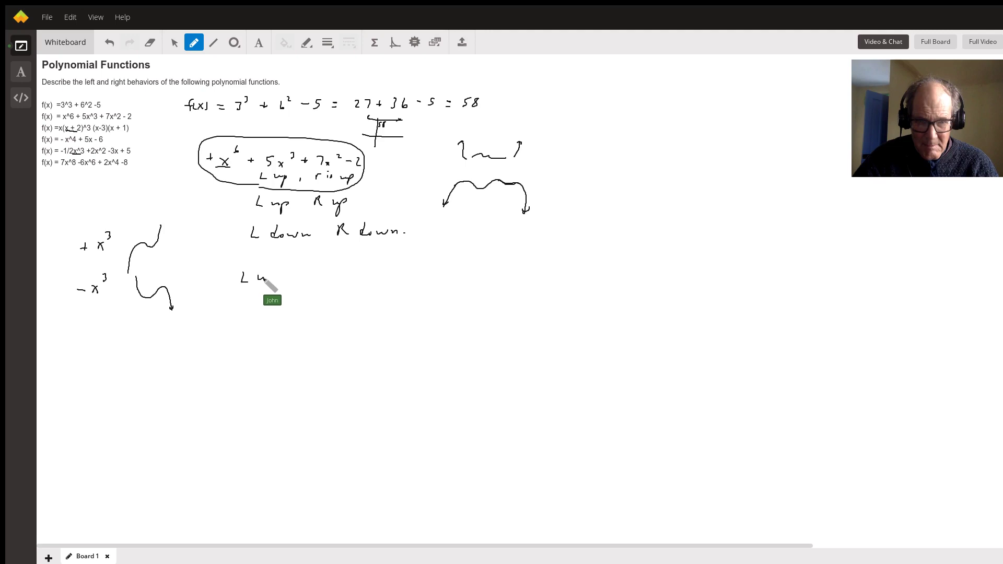
drag(289, 276, 353, 273)
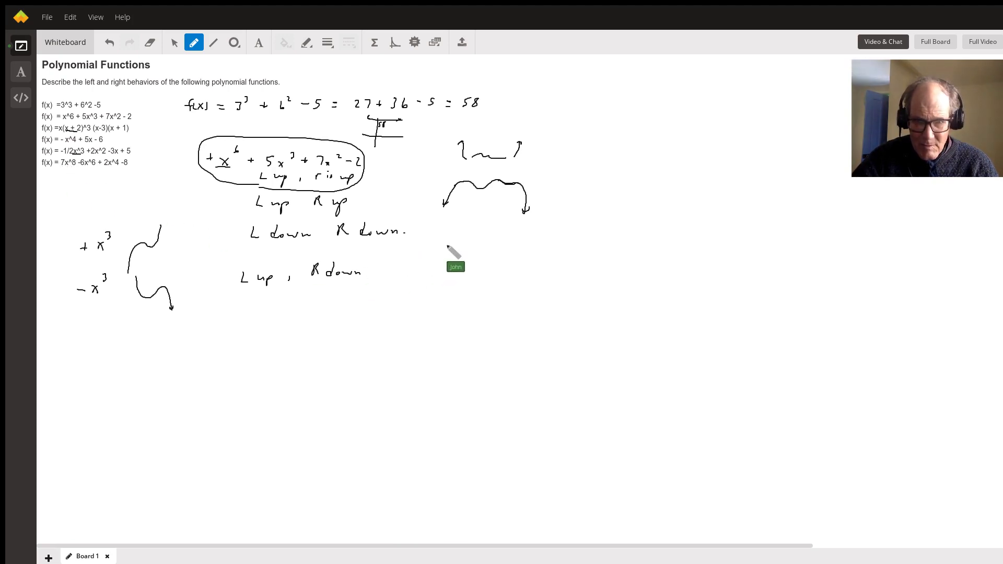
mouse_move(447, 247)
mouse_down()
mouse_move(446, 268)
mouse_move(449, 243)
mouse_up()
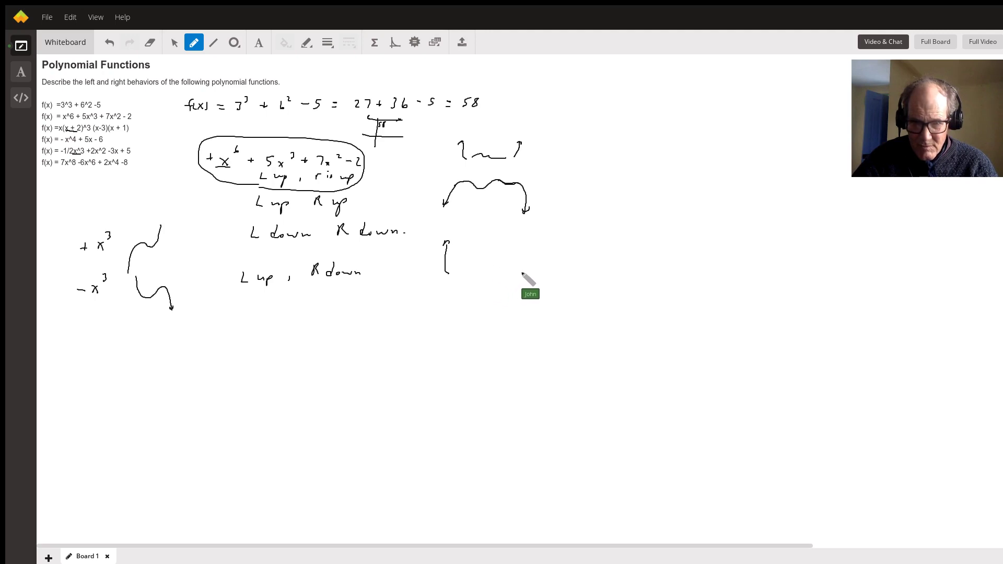
drag(553, 278, 577, 246)
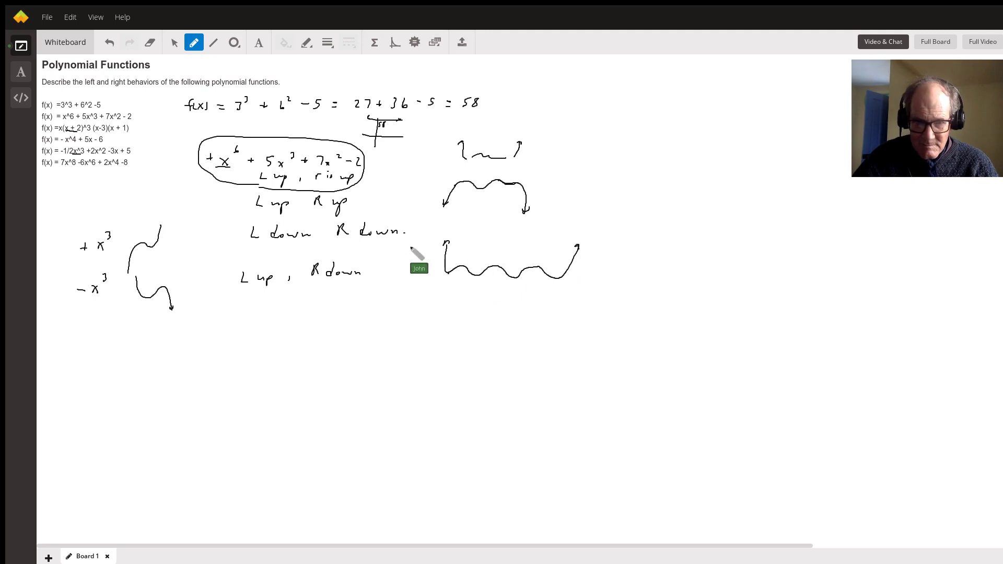
mouse_move(238, 293)
mouse_down()
mouse_move(280, 306)
mouse_move(303, 291)
mouse_move(357, 303)
mouse_up()
click(362, 302)
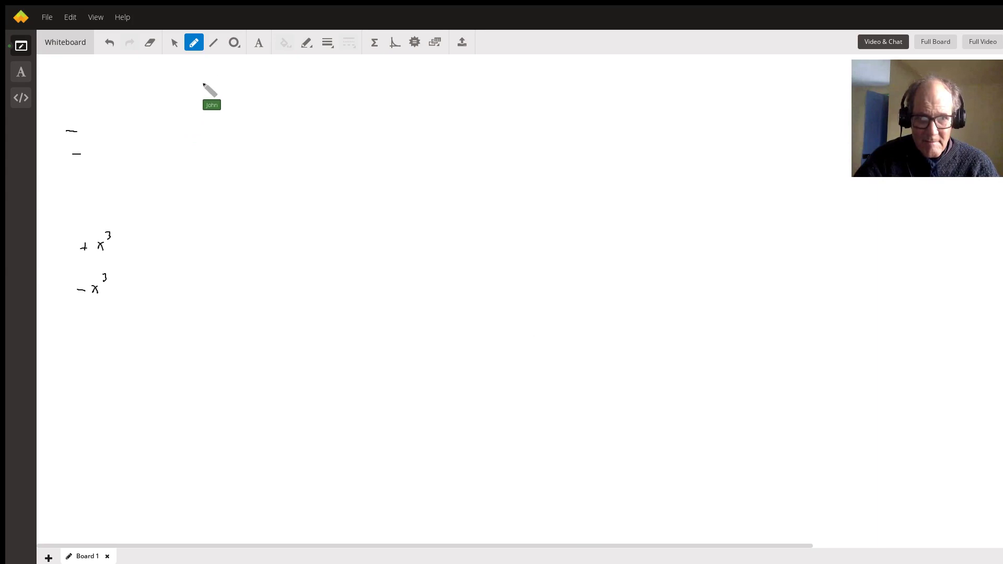
Label the 2nd row with + and − U curves, then sketch the 3rd-row rising and falling cubics.
mouse_move(189, 106)
mouse_down()
mouse_move(203, 93)
mouse_move(200, 103)
mouse_move(277, 96)
mouse_move(264, 93)
mouse_move(339, 119)
mouse_up()
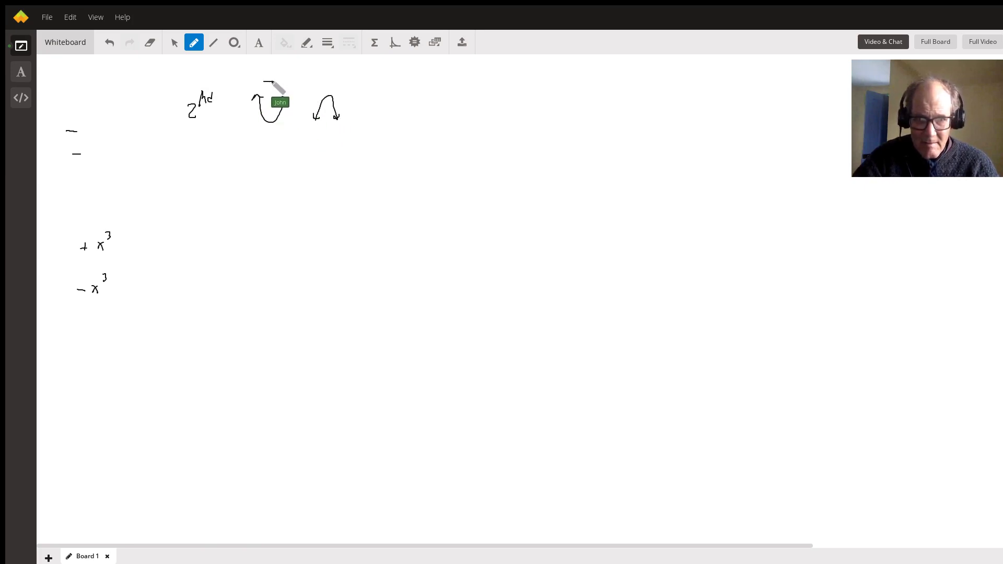
drag(263, 81, 272, 80)
mouse_move(268, 75)
mouse_down()
mouse_move(268, 83)
mouse_move(334, 83)
mouse_up()
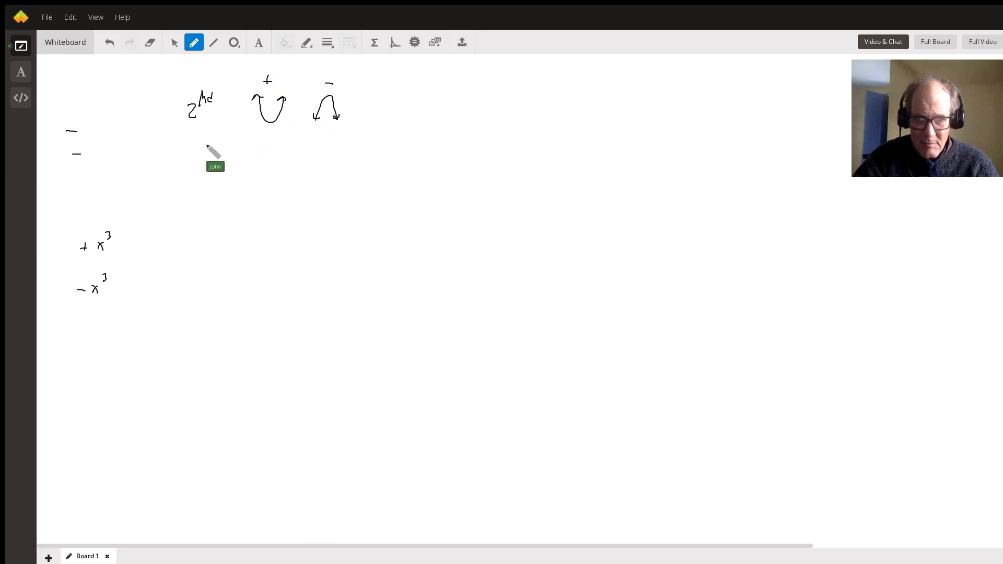
mouse_move(187, 148)
mouse_down()
mouse_move(187, 167)
mouse_move(211, 147)
mouse_up()
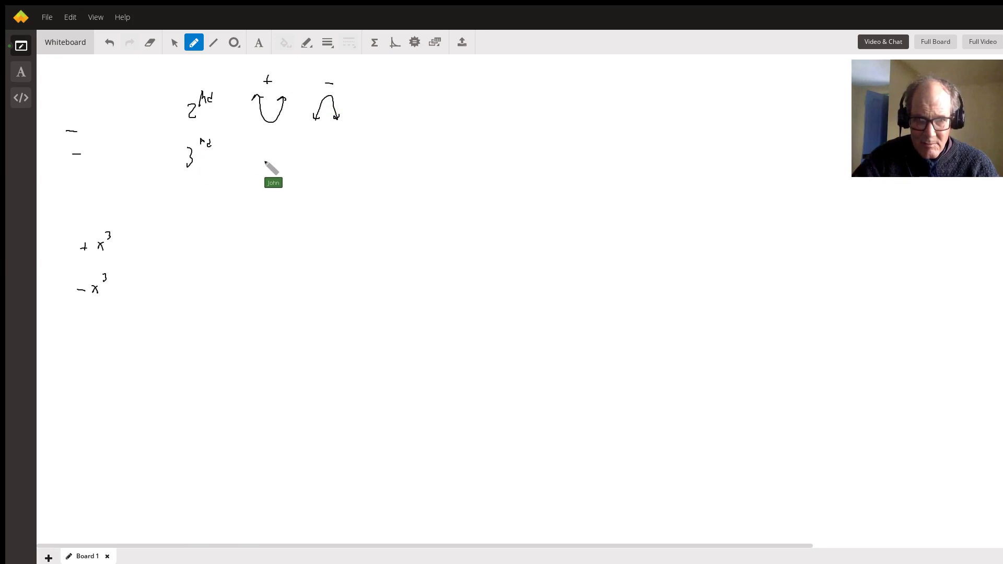
drag(249, 140, 252, 143)
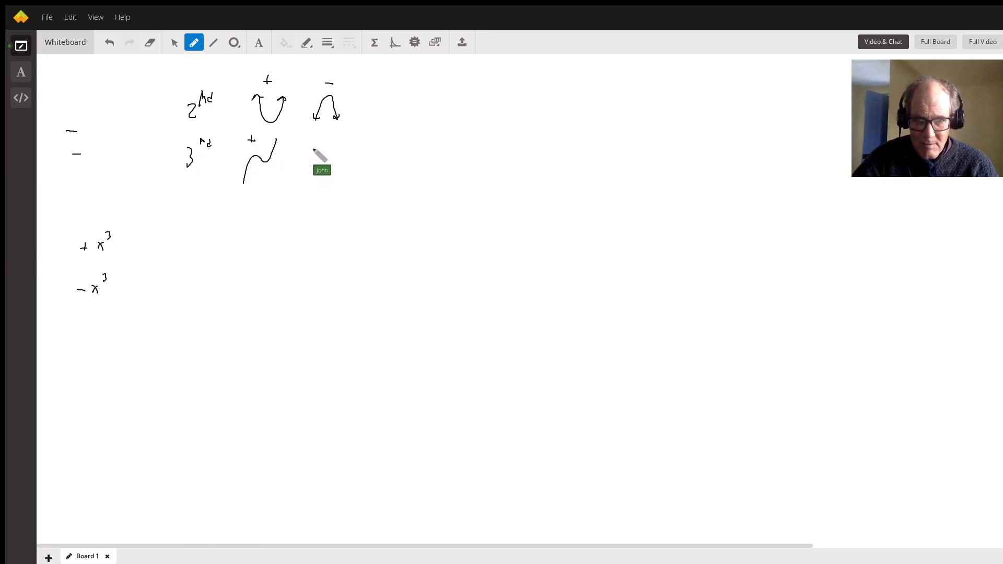
mouse_move(315, 141)
mouse_down()
mouse_move(334, 180)
mouse_move(342, 147)
mouse_up()
Add the 4th row with W-shaped and negative M-shaped curves, and begin the 5th row label.
drag(188, 199, 186, 211)
drag(198, 193, 201, 193)
drag(201, 193, 207, 198)
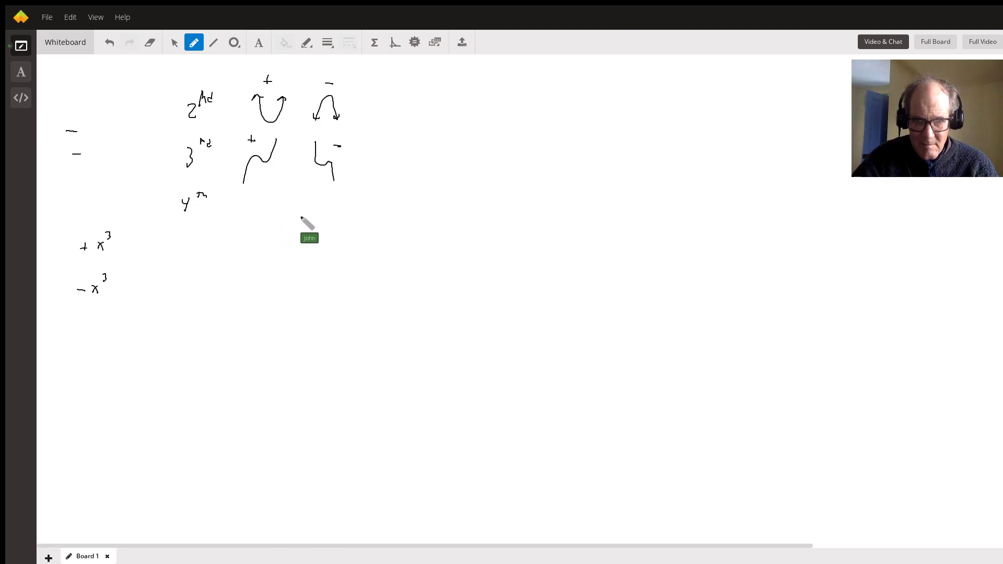
mouse_move(252, 188)
mouse_down()
mouse_move(331, 191)
mouse_move(289, 193)
mouse_up()
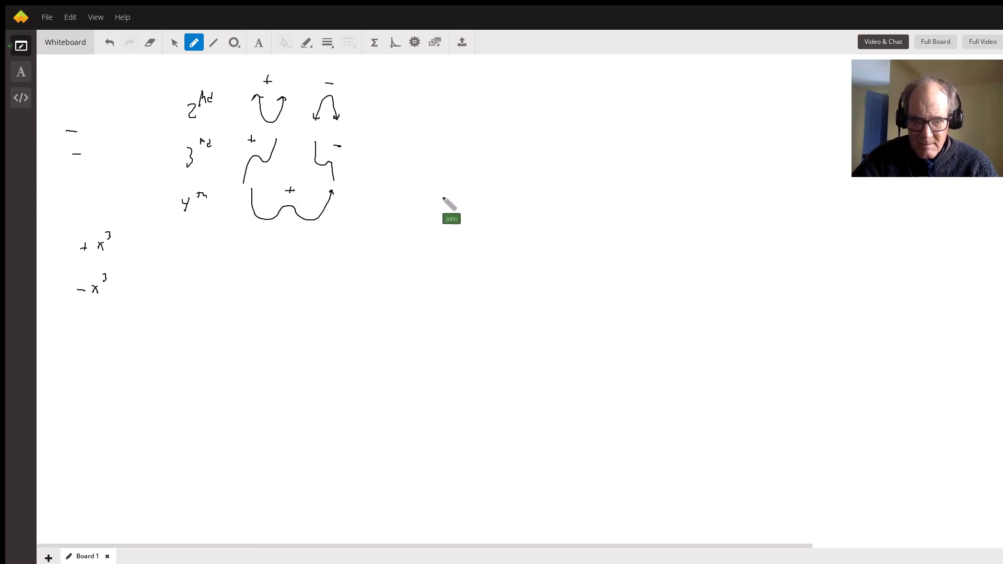
mouse_move(379, 218)
mouse_down()
mouse_move(447, 225)
mouse_move(420, 219)
mouse_up()
mouse_move(195, 240)
mouse_down()
mouse_move(188, 255)
mouse_move(210, 233)
mouse_up()
drag(206, 230, 224, 232)
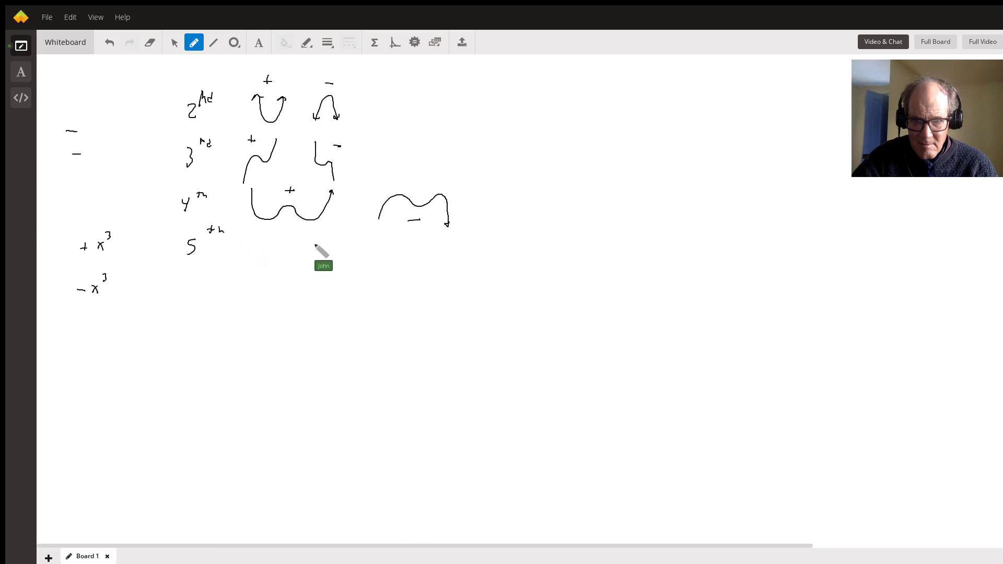